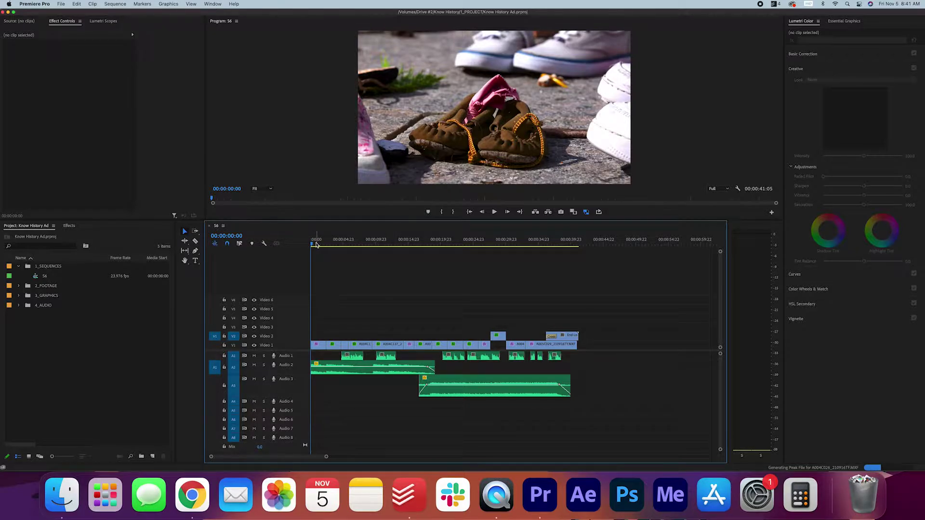
pyautogui.moveTo(318, 243)
pyautogui.mouseDown()
pyautogui.moveTo(532, 248)
pyautogui.moveTo(311, 243)
pyautogui.mouseUp()
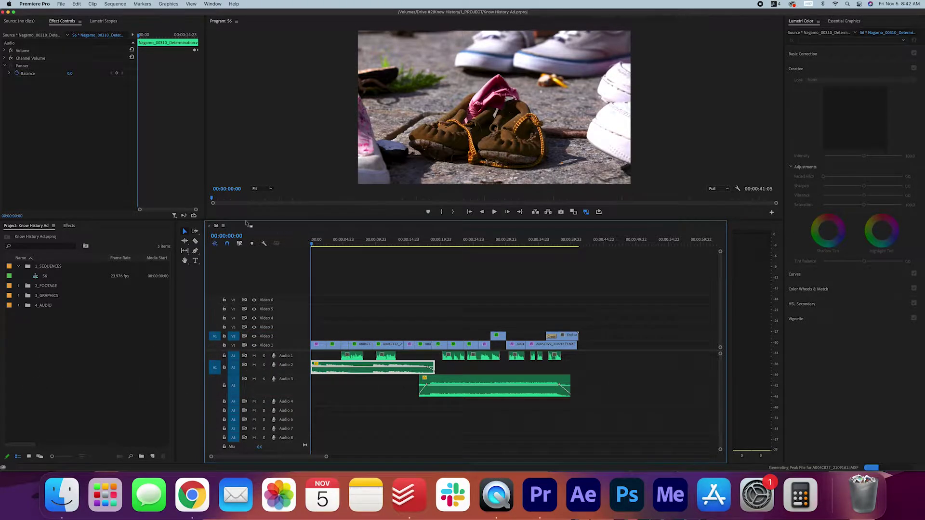
# Duplicate the S6 sequence in the project and rename the copy "S6 Reformat Instagram".
pyautogui.click(47, 277)
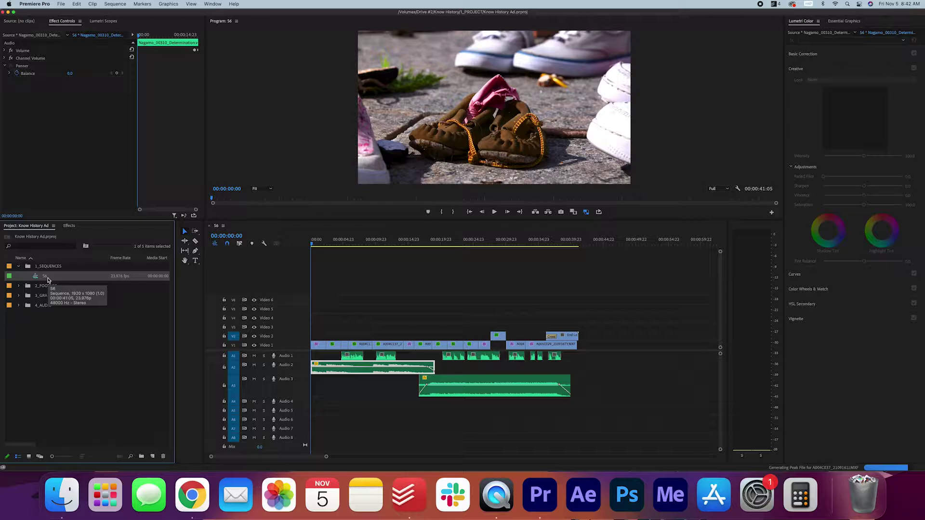
pyautogui.rightClick(47, 280)
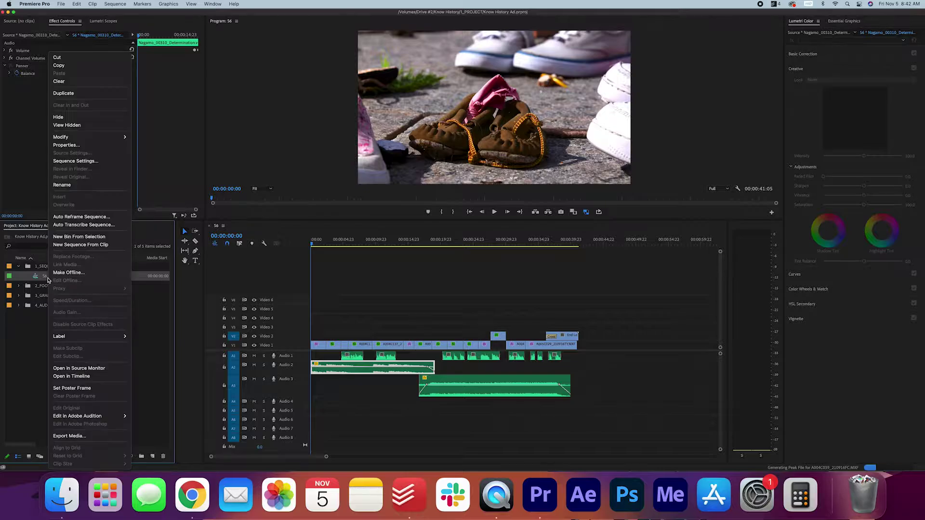
pyautogui.click(115, 94)
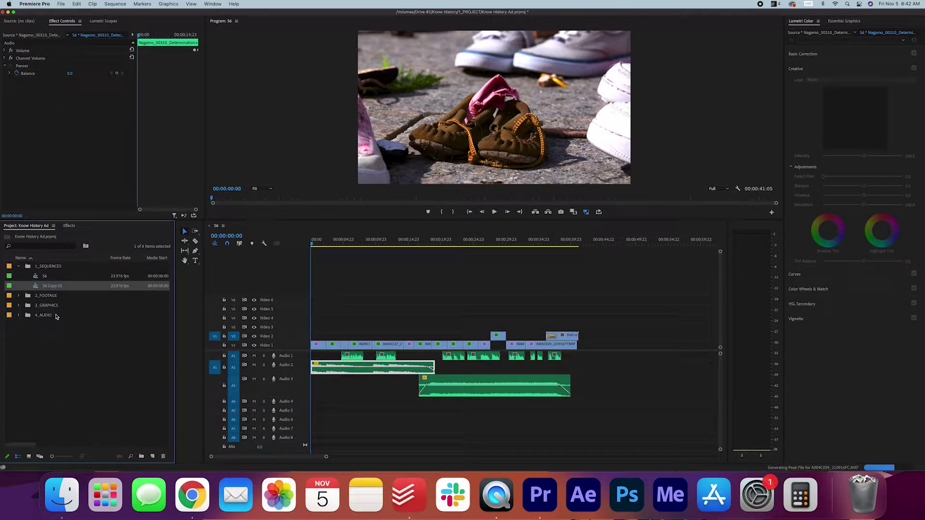
pyautogui.click(57, 287)
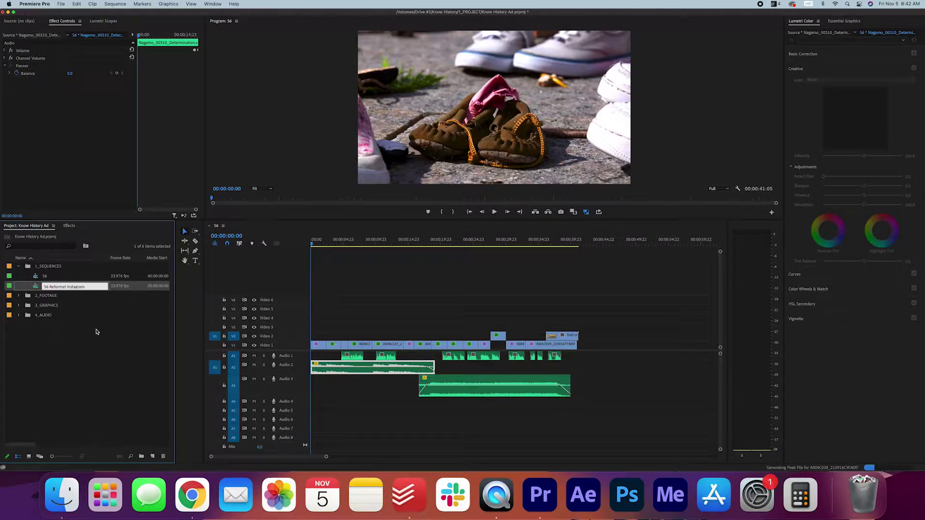
pyautogui.click(95, 335)
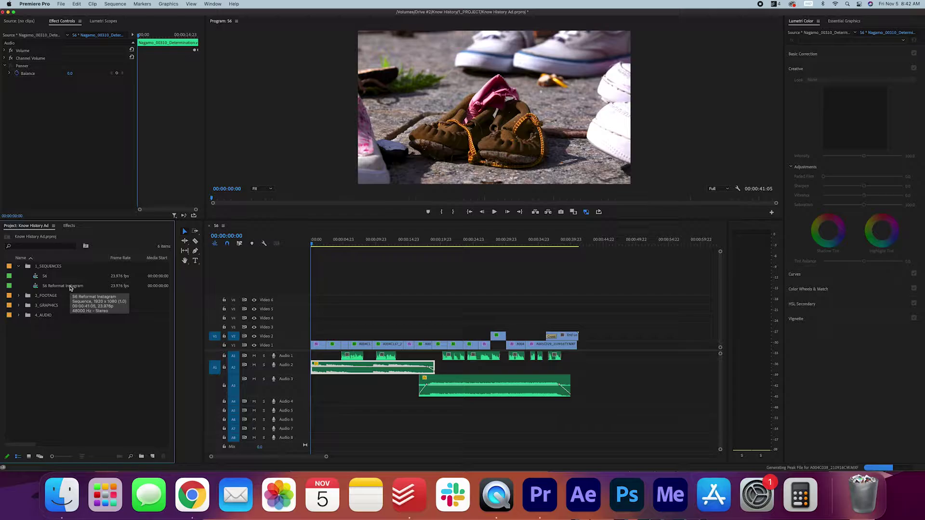
# Set the frame size of the S6 Reformat Instagram sequence to 1080 horizontal by 1350 vertical and apply the settings.
pyautogui.rightClick(70, 287)
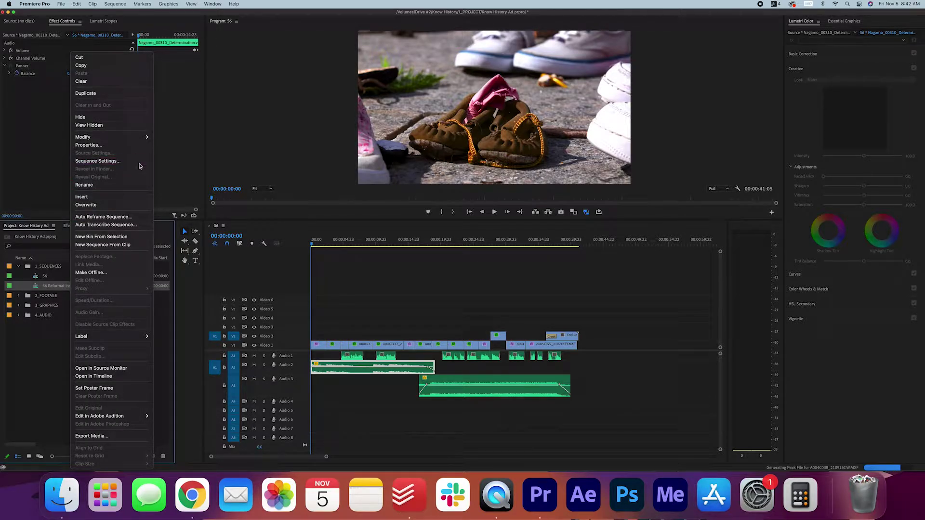
pyautogui.click(137, 161)
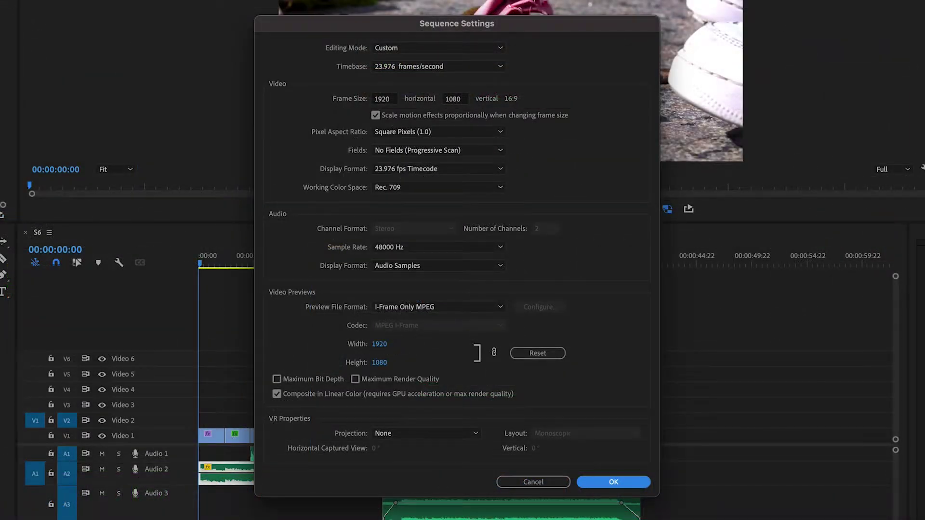
pyautogui.doubleClick(389, 97)
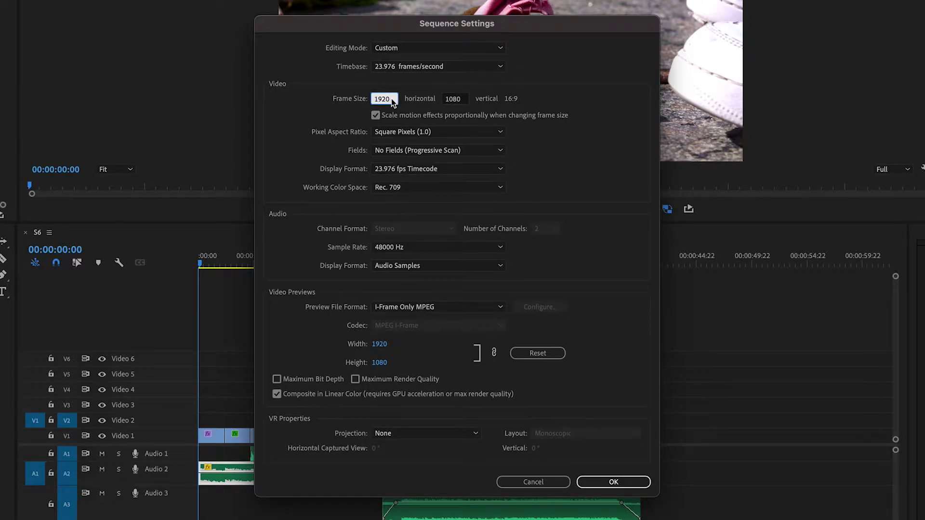
pyautogui.write('1080')
pyautogui.press('Tab')
pyautogui.write('1350')
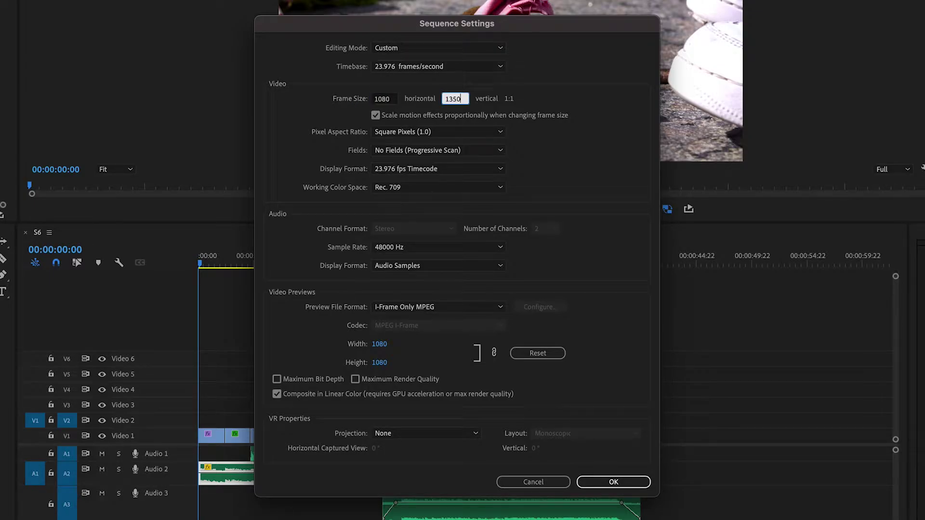
pyautogui.click(544, 143)
pyautogui.click(605, 482)
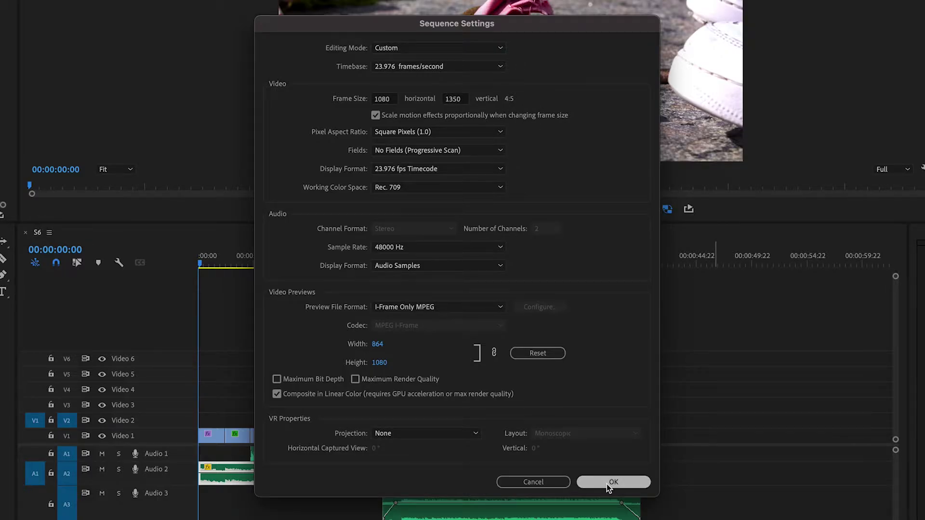
pyautogui.click(575, 280)
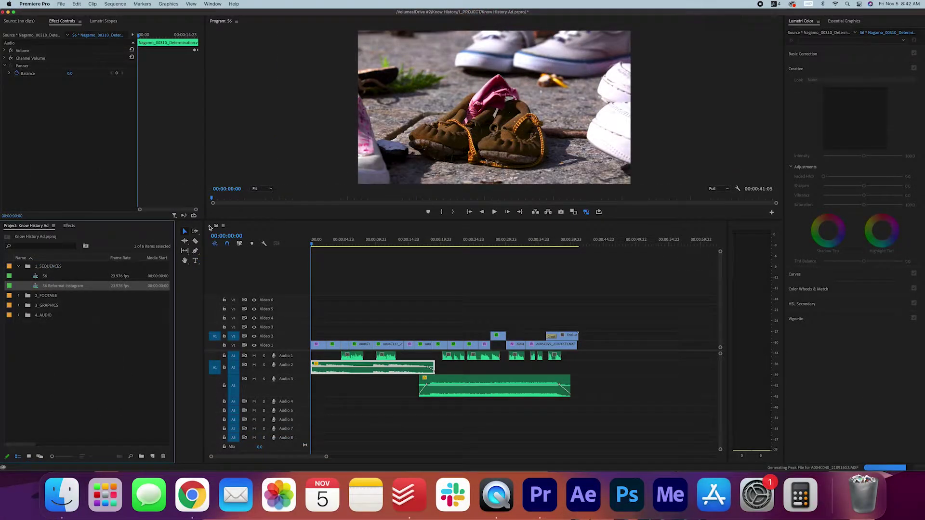
# Close the original S6 timeline and open the S6 Reformat Instagram sequence for editing.
pyautogui.click(26, 232)
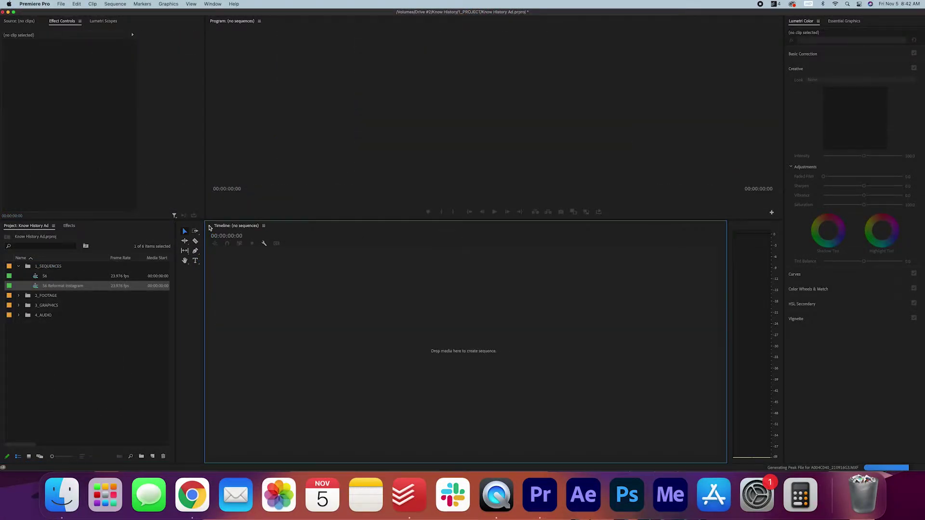
pyautogui.doubleClick(38, 286)
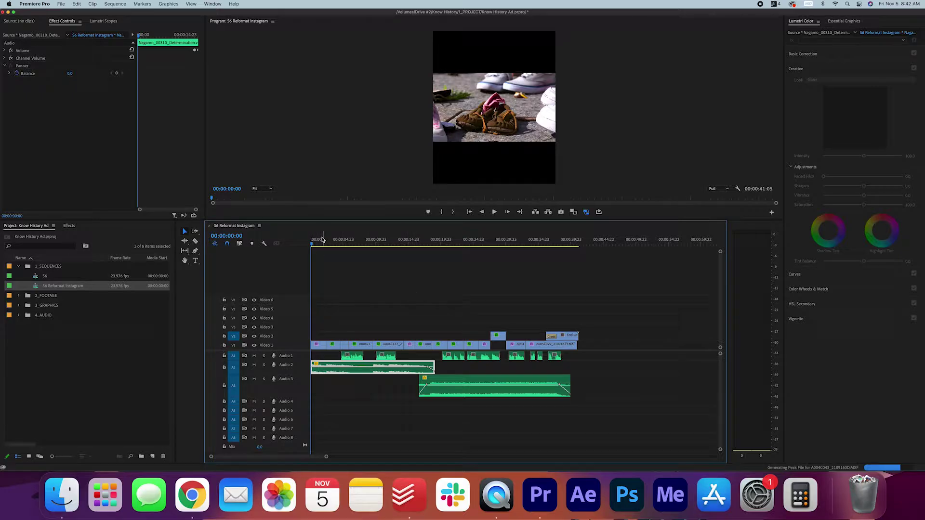
pyautogui.moveTo(318, 245); pyautogui.dragTo(258, 247)
# Enlarge the preview area above the timeline and mute the Audio 1, Audio 2 and Audio 3 tracks.
pyautogui.moveTo(446, 221); pyautogui.dragTo(446, 284)
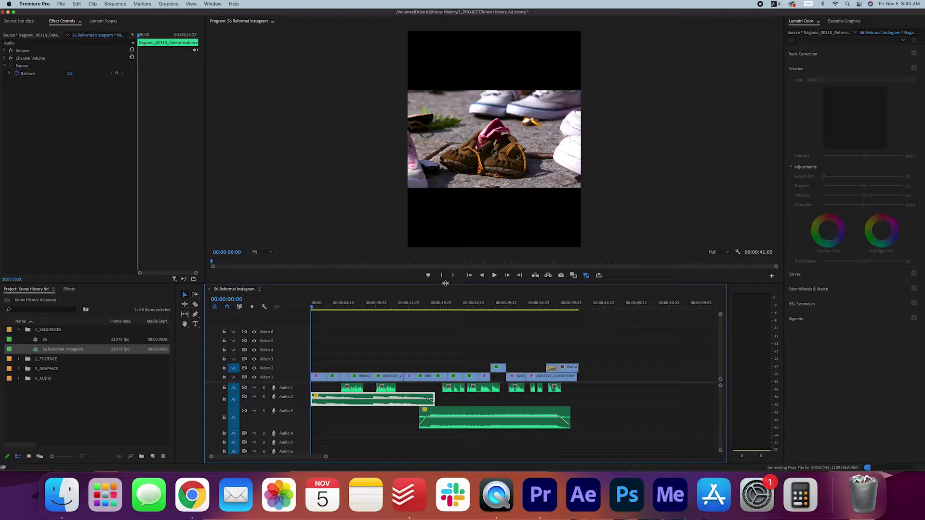
pyautogui.click(254, 388)
pyautogui.click(254, 397)
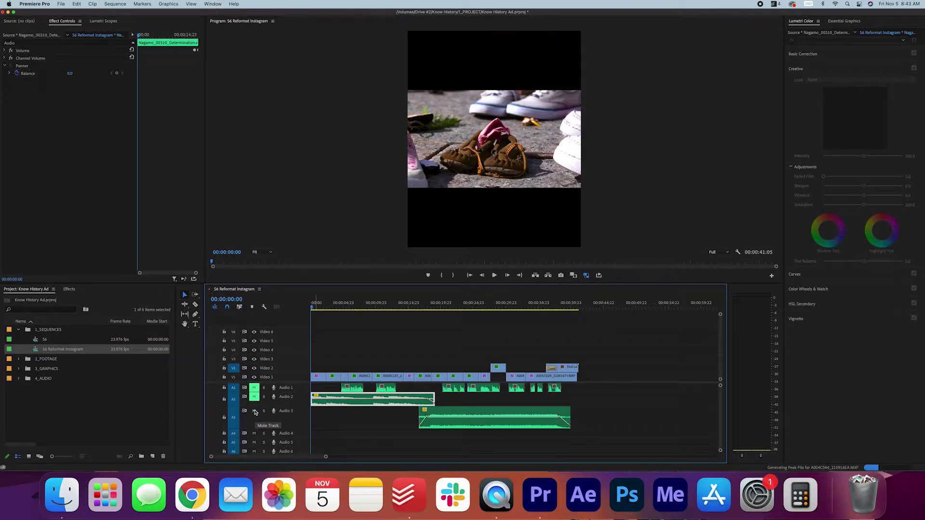
pyautogui.click(254, 411)
# Scale the first Video 1 clip, the brown moccasins shot, to 226 so that it fills the vertical frame.
pyautogui.press('=')
pyautogui.scroll(1, 313, 345)
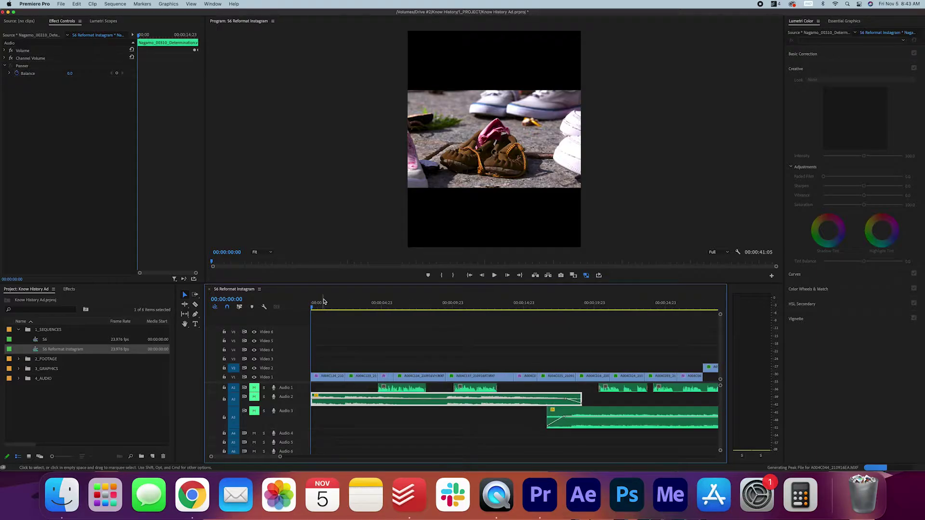
pyautogui.click(328, 380)
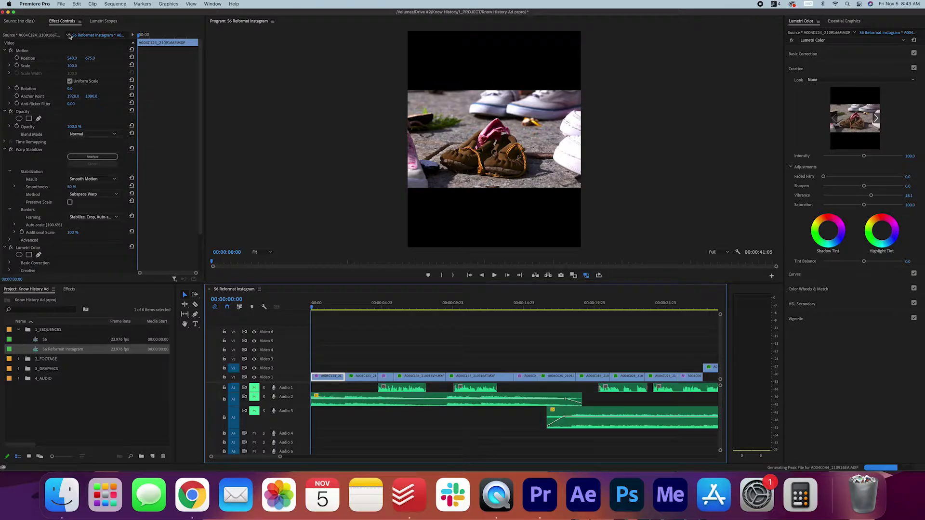
pyautogui.click(6, 150)
pyautogui.click(23, 51)
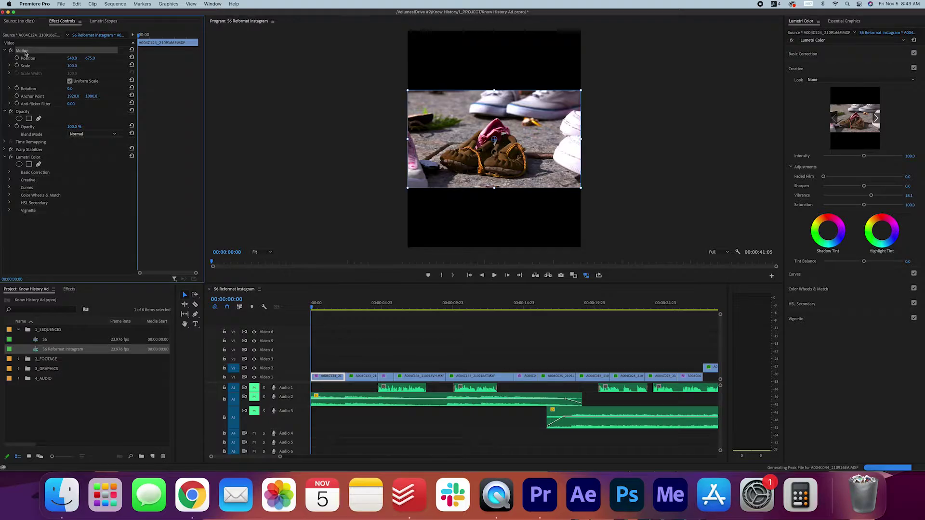
pyautogui.moveTo(68, 67); pyautogui.dragTo(128, 67)
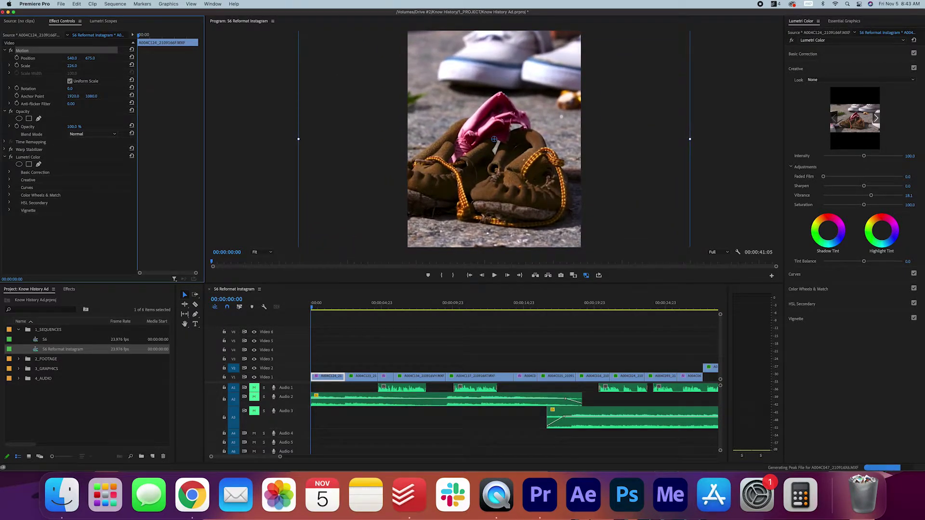
# Scale the second Video 1 clip, the Parliament building shot, to 231 and shift it horizontally to reframe the clock tower.
pyautogui.moveTo(315, 306); pyautogui.dragTo(350, 308)
pyautogui.click(364, 376)
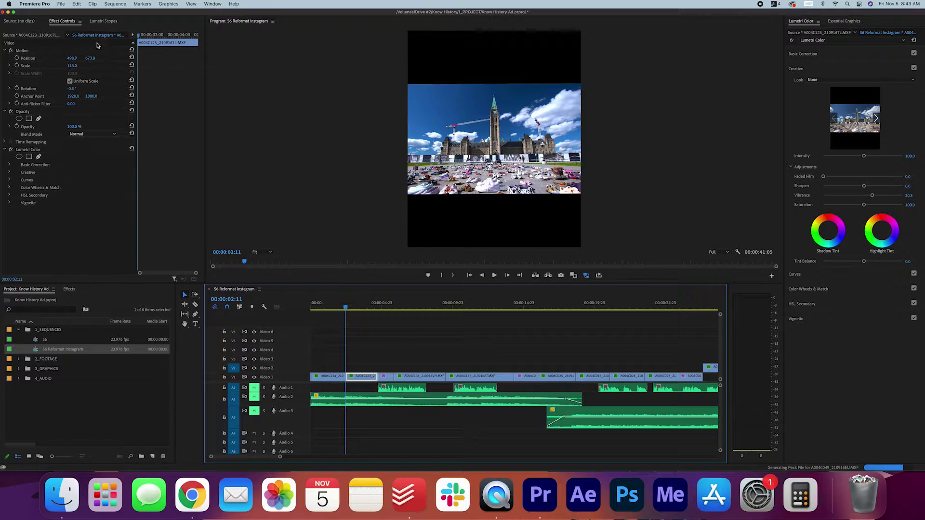
pyautogui.moveTo(72, 65)
pyautogui.mouseDown()
pyautogui.moveTo(123, 65)
pyautogui.moveTo(53, 58)
pyautogui.moveTo(67, 58)
pyautogui.mouseUp()
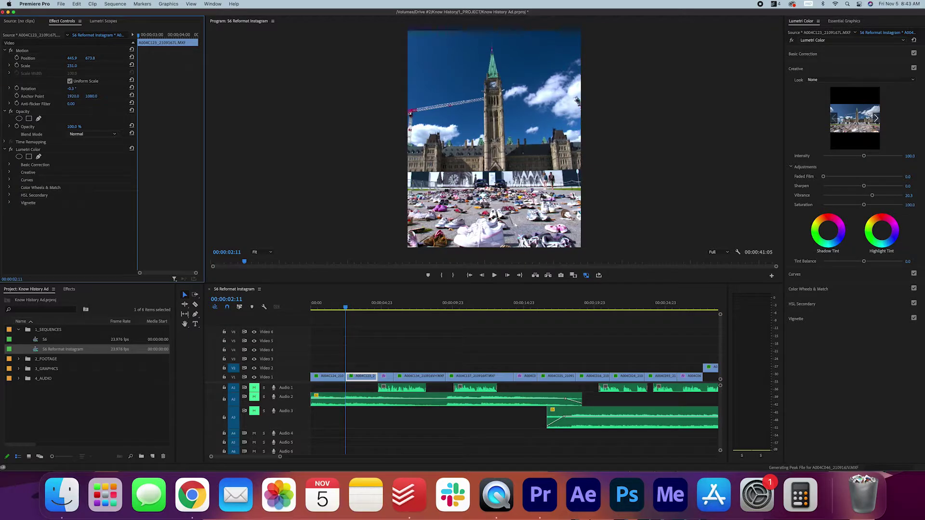
pyautogui.moveTo(354, 308); pyautogui.dragTo(373, 309)
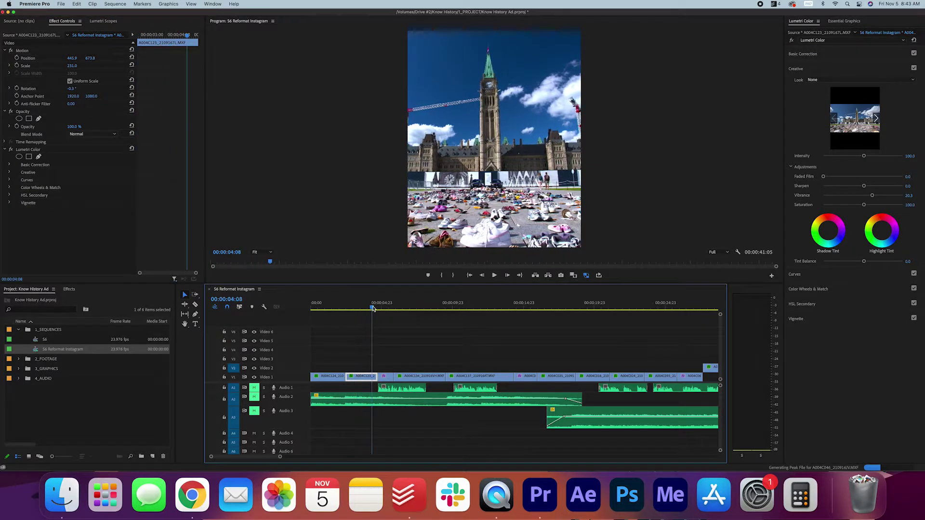
pyautogui.moveTo(72, 58); pyautogui.dragTo(99, 58)
# Go to the fire clip at 00:00:07:00, select it and play the sequence to check its framing.
pyautogui.moveTo(372, 309)
pyautogui.mouseDown()
pyautogui.moveTo(345, 308)
pyautogui.moveTo(384, 308)
pyautogui.mouseUp()
pyautogui.click(410, 308)
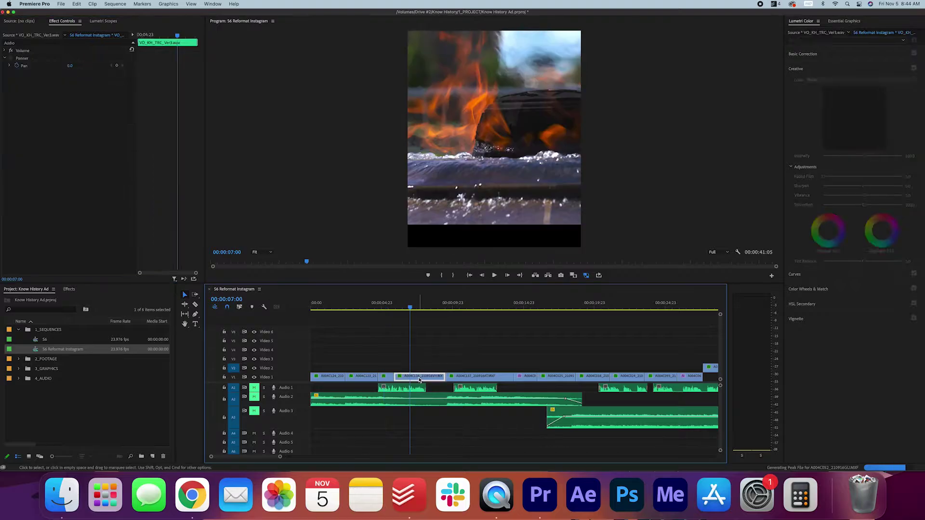
pyautogui.click(419, 375)
pyautogui.press('space')
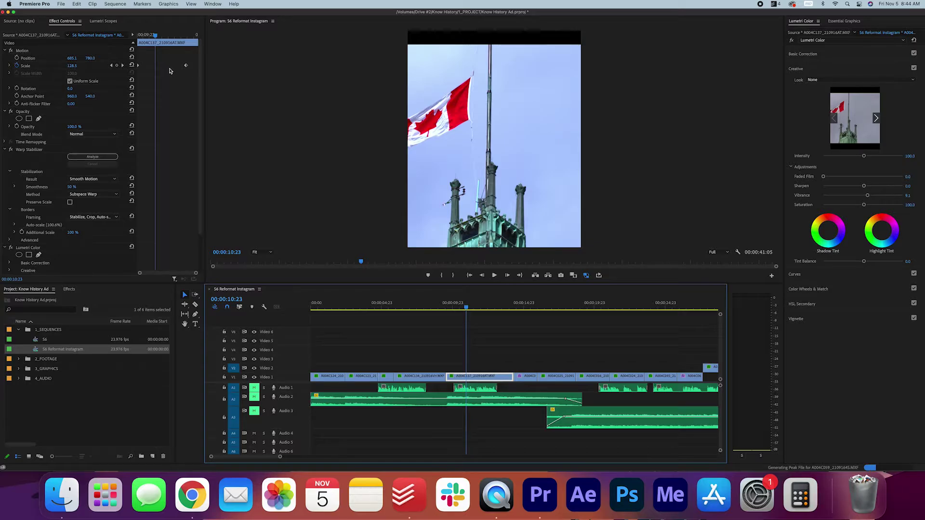
# Delete the flag clip's existing scale keyframes and reframe it with position 880.1, 660.0 and a scale of about 130.
pyautogui.click(17, 67)
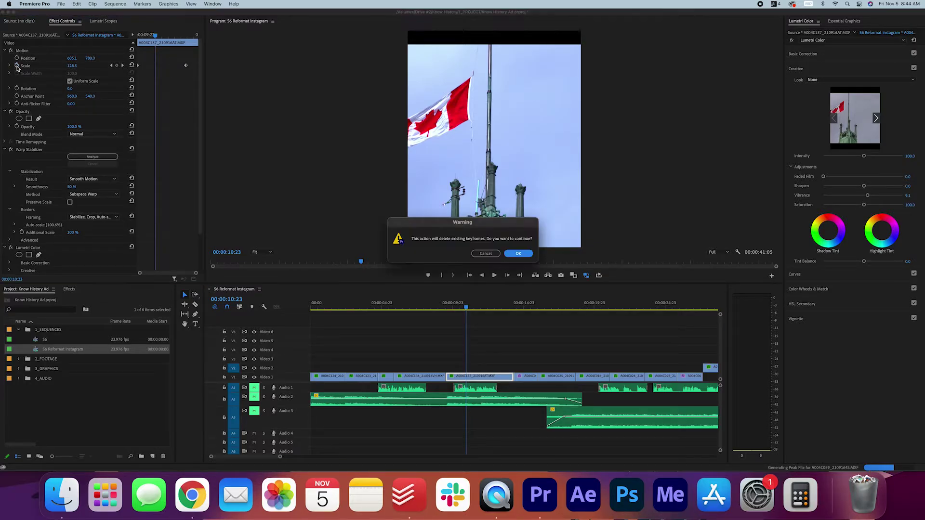
pyautogui.click(518, 253)
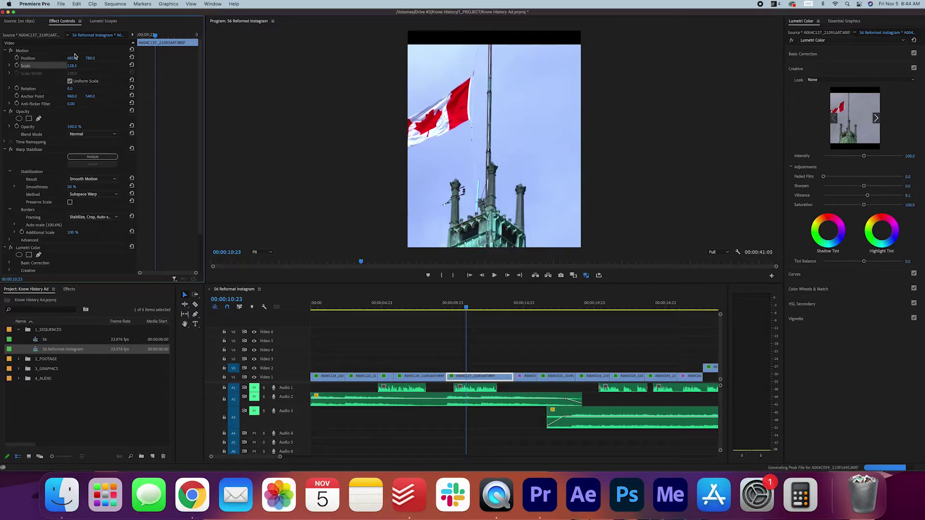
pyautogui.moveTo(75, 56)
pyautogui.mouseDown()
pyautogui.moveTo(96, 60)
pyautogui.moveTo(74, 59)
pyautogui.mouseUp()
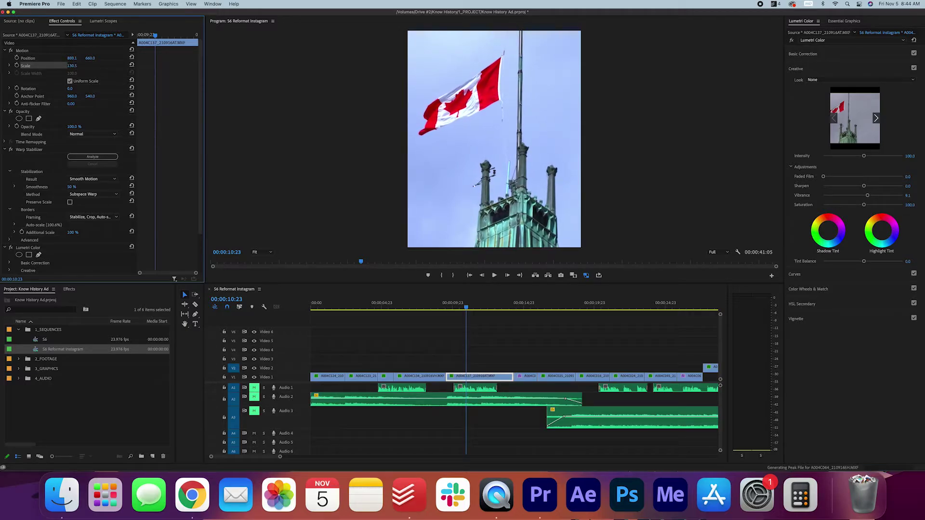
# Keyframe the flag clip's scale from about 130 at its start to 135 at its end and play back the zoom.
pyautogui.click(18, 65)
pyautogui.click(71, 65)
pyautogui.write('135.')
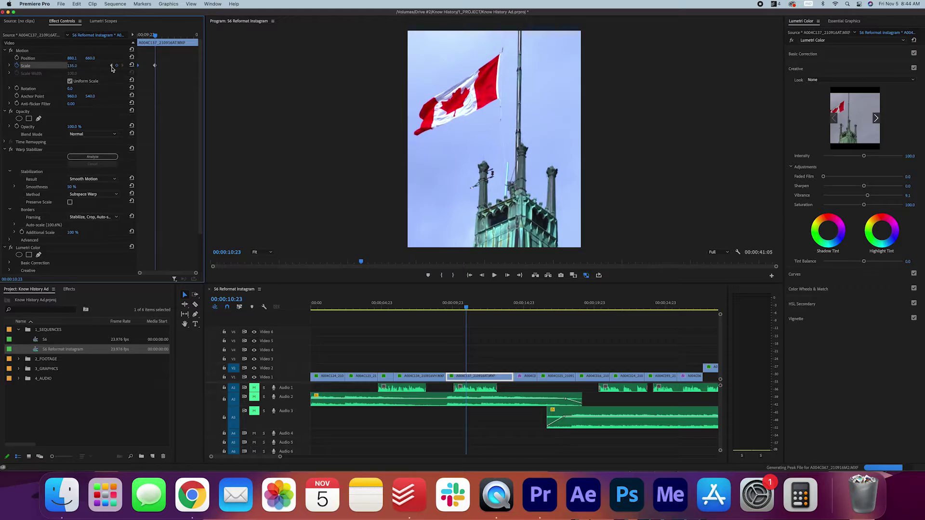
pyautogui.press('Return')
pyautogui.moveTo(154, 35); pyautogui.dragTo(141, 35)
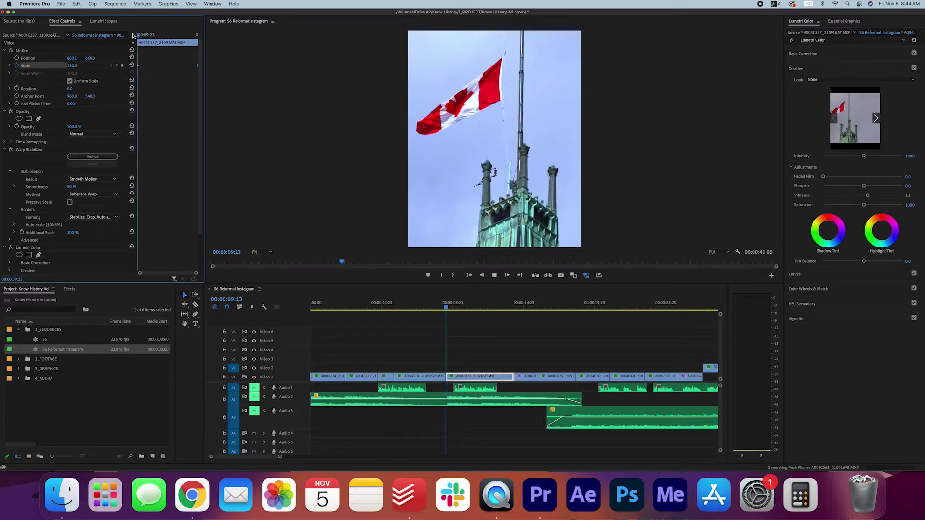
pyautogui.press('space')
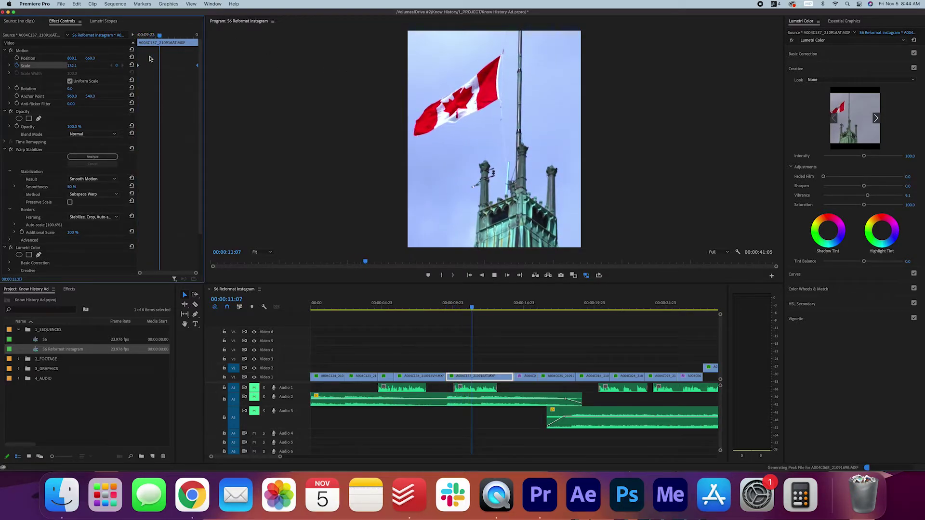
# Scale the "No Pride in Genocide" sign clip to 224 and set its horizontal position to 384 to keep the lettering in frame.
pyautogui.click(524, 379)
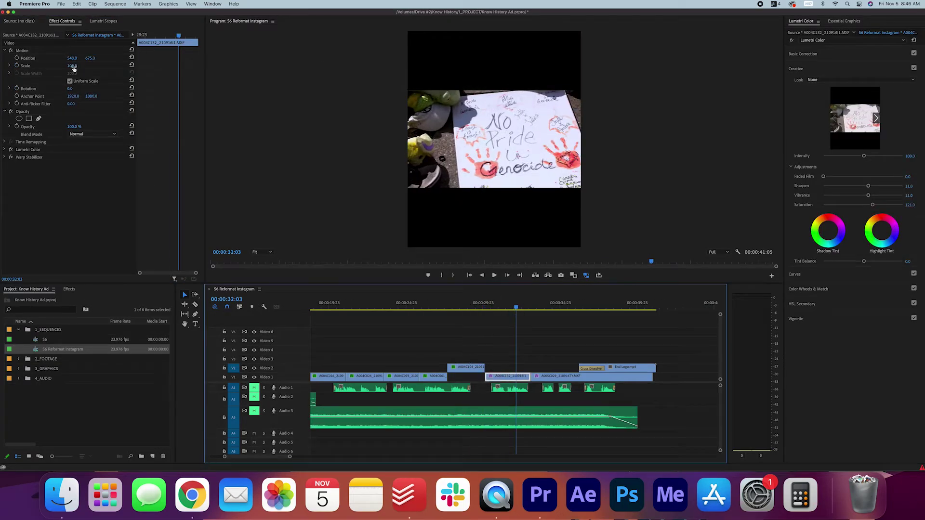
pyautogui.moveTo(73, 68); pyautogui.dragTo(122, 68)
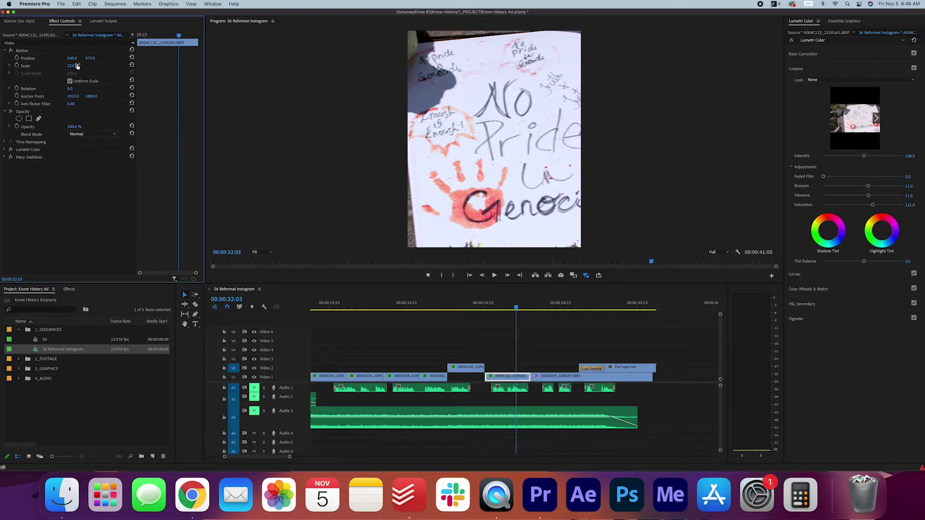
pyautogui.click(522, 307)
pyautogui.moveTo(523, 307); pyautogui.dragTo(525, 307)
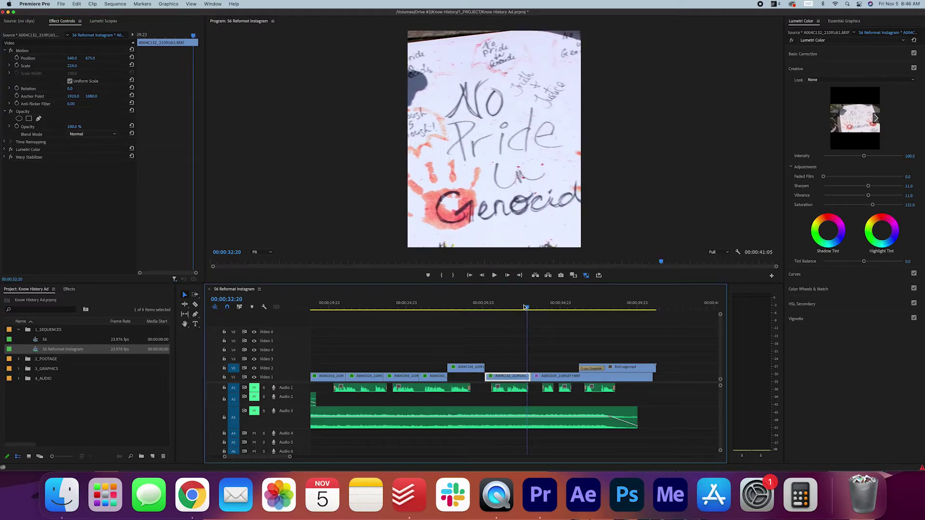
pyautogui.moveTo(72, 58)
pyautogui.mouseDown()
pyautogui.moveTo(24, 57)
pyautogui.moveTo(75, 58)
pyautogui.mouseUp()
pyautogui.press('=')
pyautogui.press('=')
pyautogui.press('=')
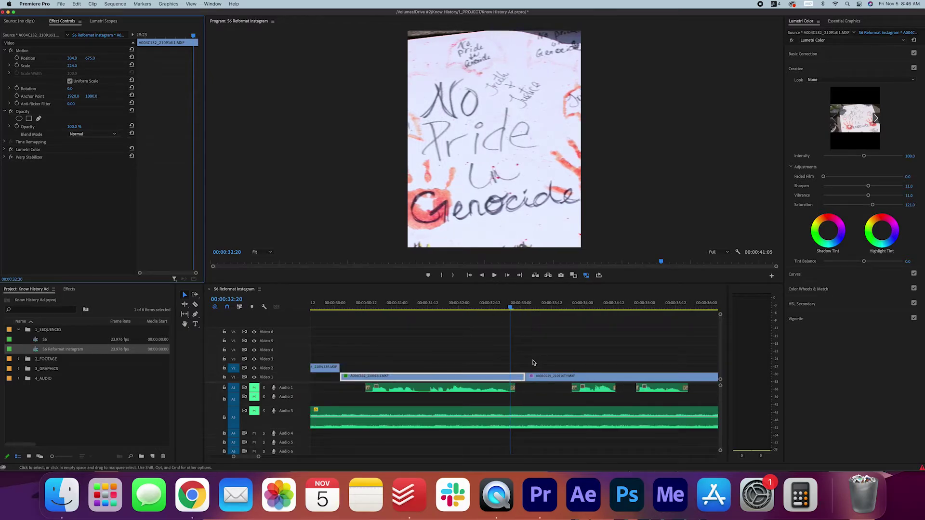
# Check the sign clip's final frames at 00:00:32:23 and set its horizontal position to 440 to suit the lettering there.
pyautogui.press('Right')
pyautogui.press('Right')
pyautogui.press('Right')
pyautogui.moveTo(518, 304); pyautogui.dragTo(494, 296)
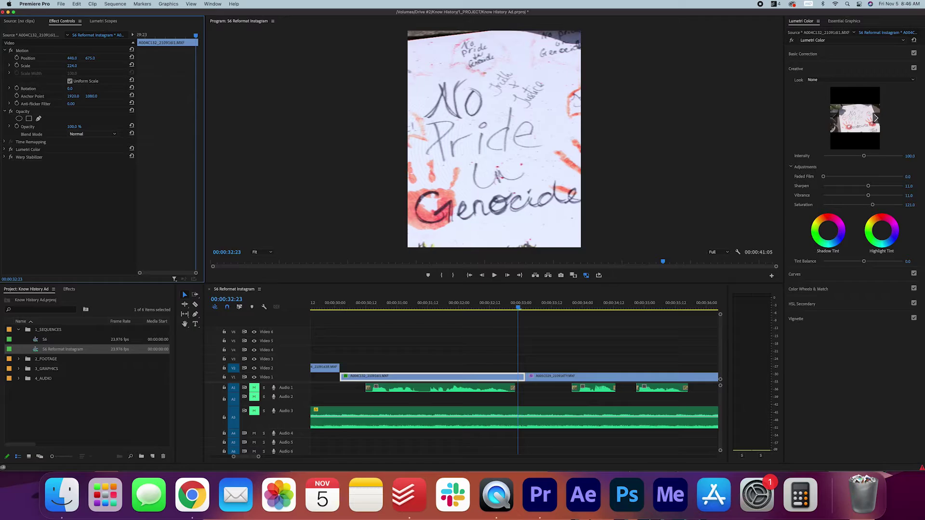
pyautogui.click(518, 372)
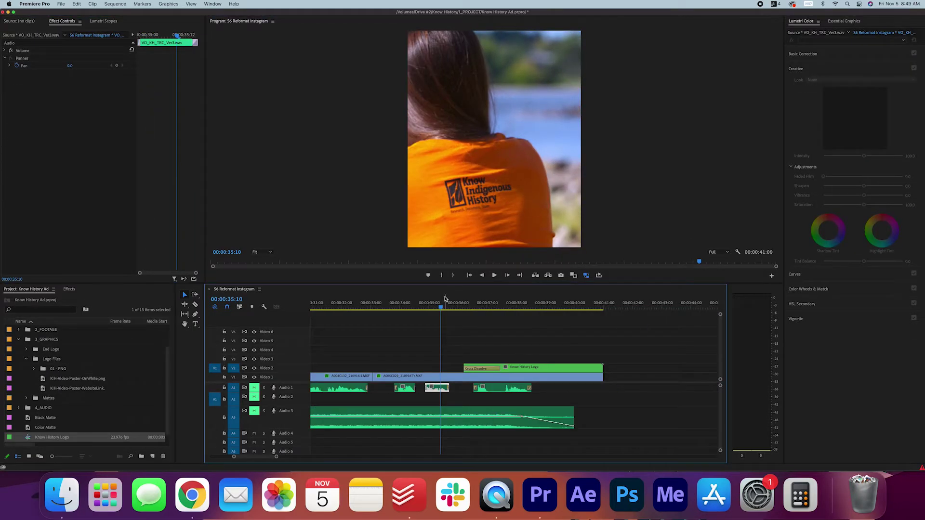
# Play the dissolve from the orange-shirt clip into the end logo and go to 00:00:37:11 to examine the logo's framing.
pyautogui.press('space')
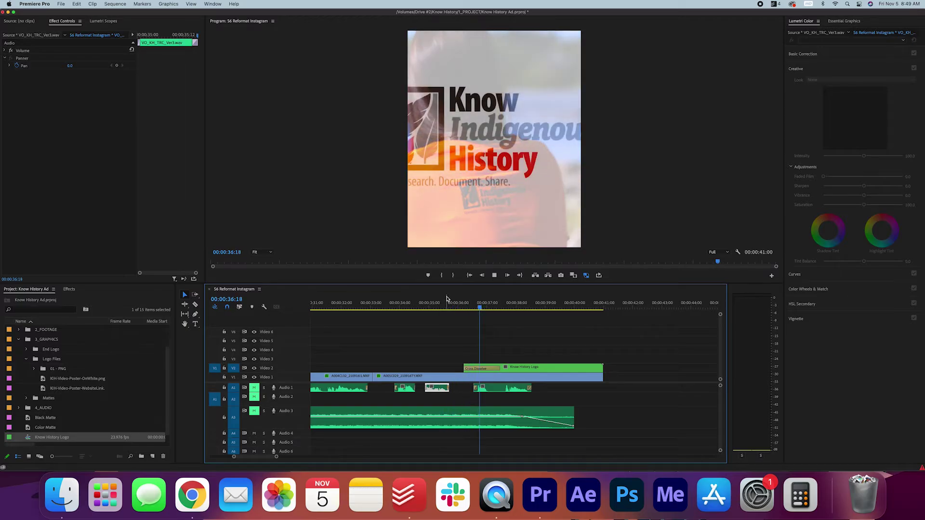
pyautogui.click(445, 299)
pyautogui.moveTo(445, 299); pyautogui.dragTo(502, 313)
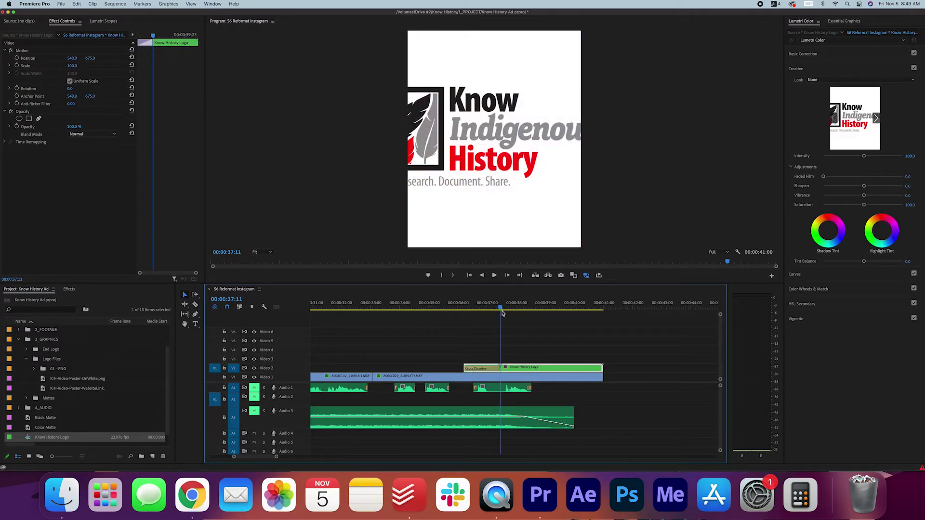
# Open the nested Know History Logo sequence, scale the KIH-Video-Poster-OnWhite.png logo to 84, and return to the S6 Reformat Instagram sequence.
pyautogui.doubleClick(518, 372)
pyautogui.click(442, 359)
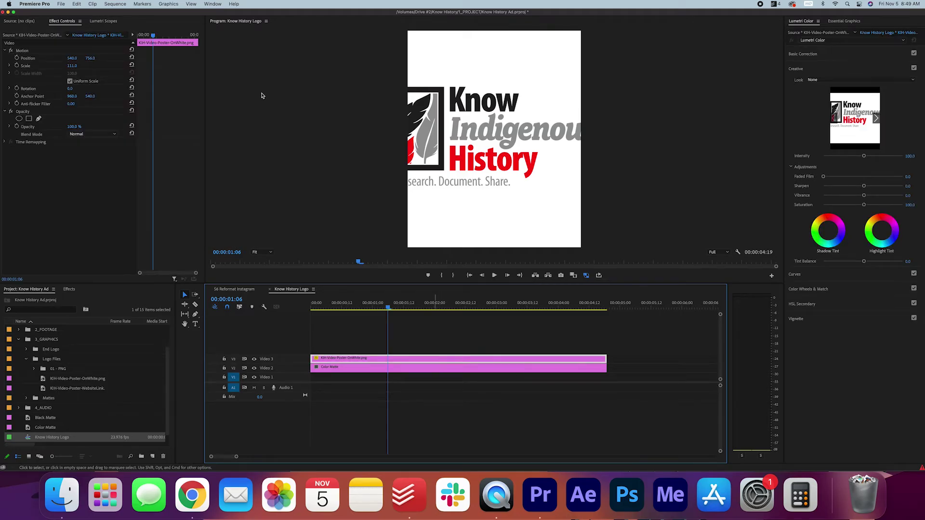
pyautogui.moveTo(72, 66); pyautogui.dragTo(58, 66)
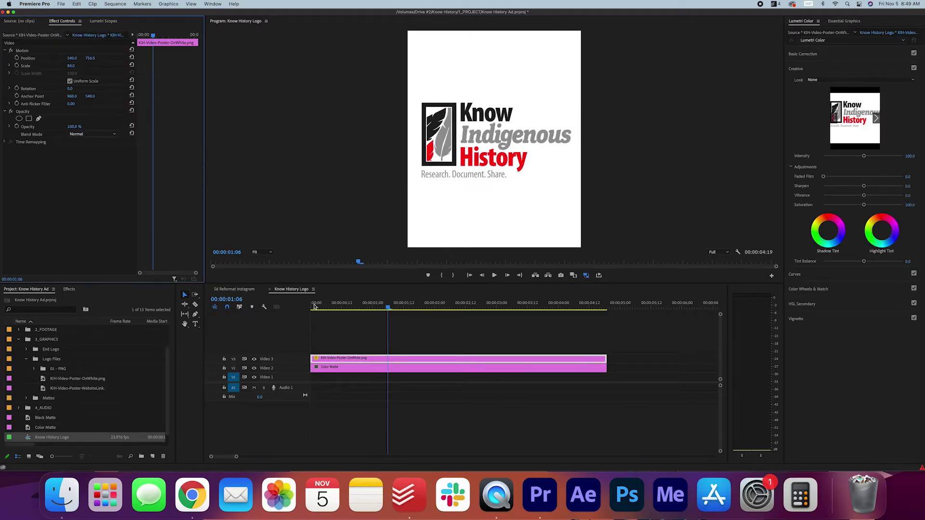
pyautogui.click(234, 290)
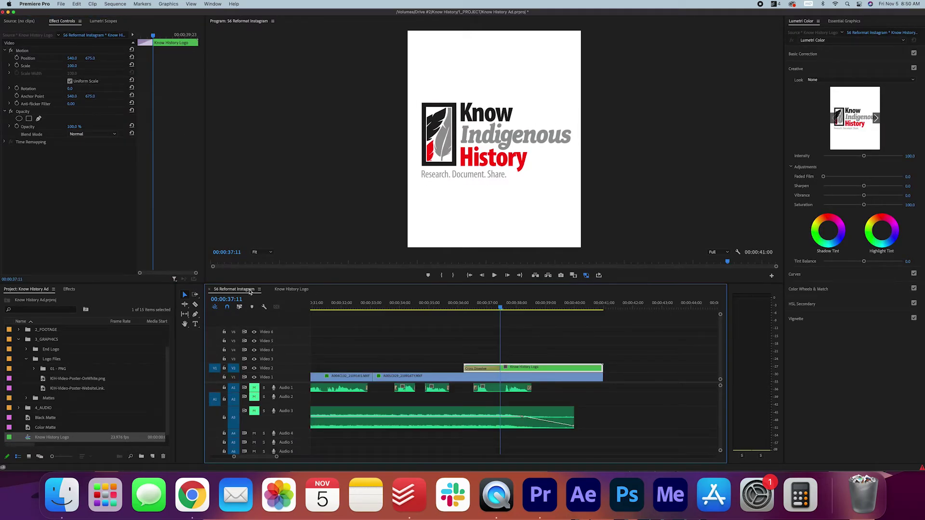
# Play back the ending to check the resized logo, go to 00:00:38:13 and fit the whole sequence in the timeline.
pyautogui.click(455, 308)
pyautogui.press('space')
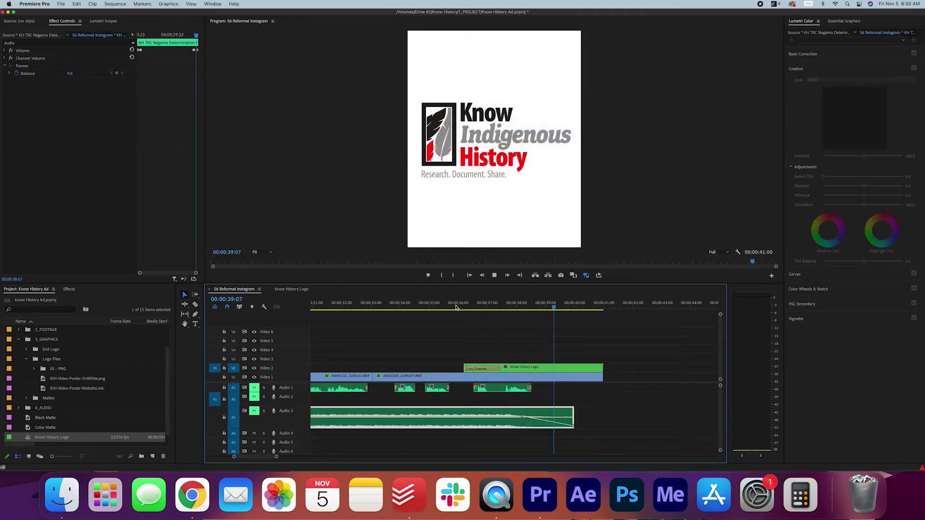
pyautogui.moveTo(510, 307); pyautogui.dragTo(533, 308)
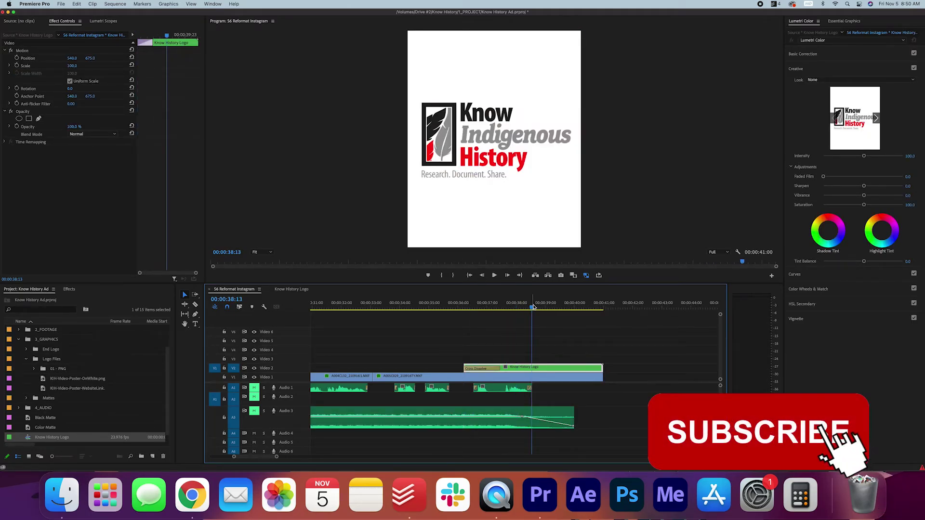
pyautogui.press('\\')
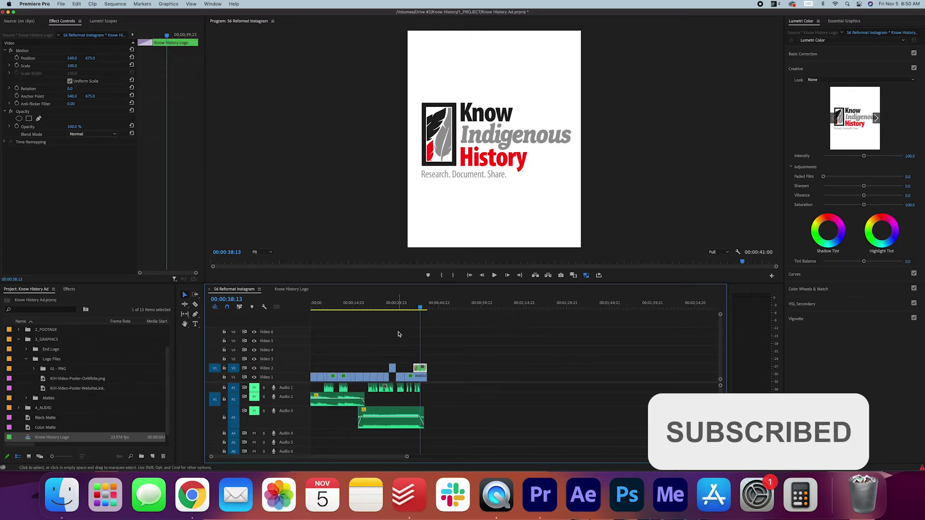